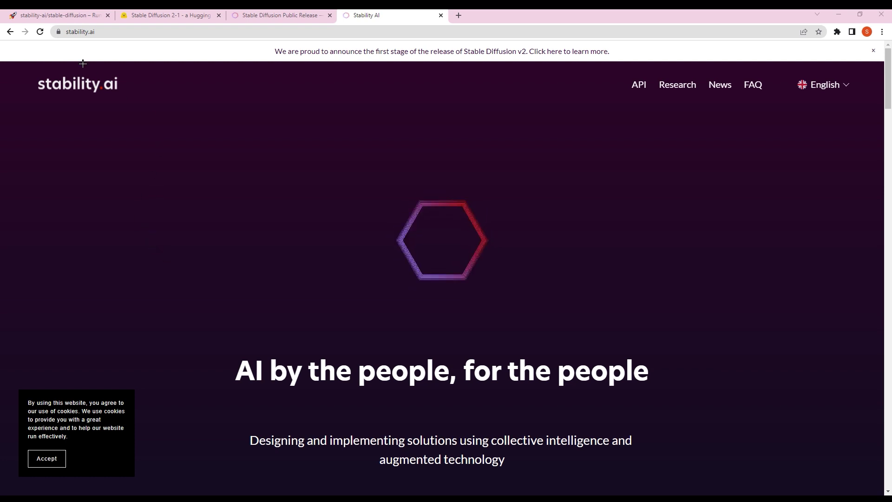
Step: Look over the Replicate stable-diffusion demo page
{"action": "left_click", "coordinate": [53, 17]}
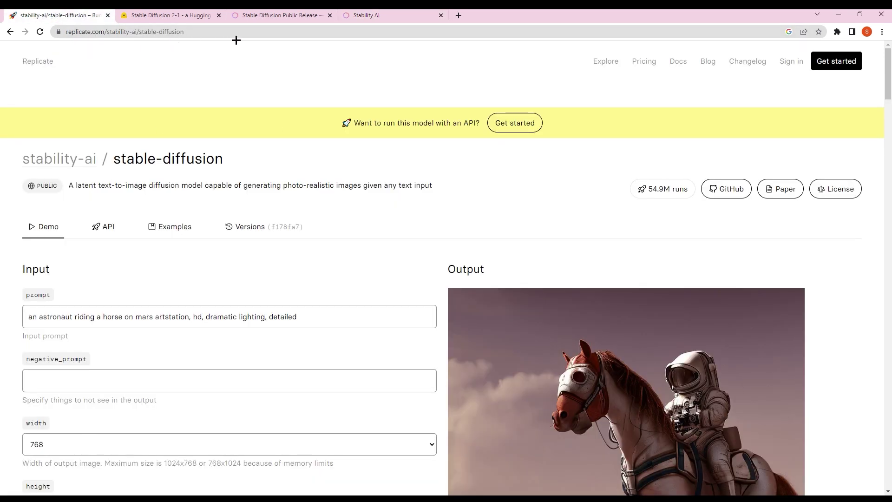
{"action": "scroll", "coordinate": [265, 231], "scroll_direction": "down", "scroll_amount": 7}
{"action": "scroll", "coordinate": [180, 325], "scroll_direction": "up", "scroll_amount": 7}
{"action": "scroll", "coordinate": [205, 286], "scroll_direction": "down", "scroll_amount": 7}
{"action": "scroll", "coordinate": [234, 379], "scroll_direction": "up", "scroll_amount": 7}
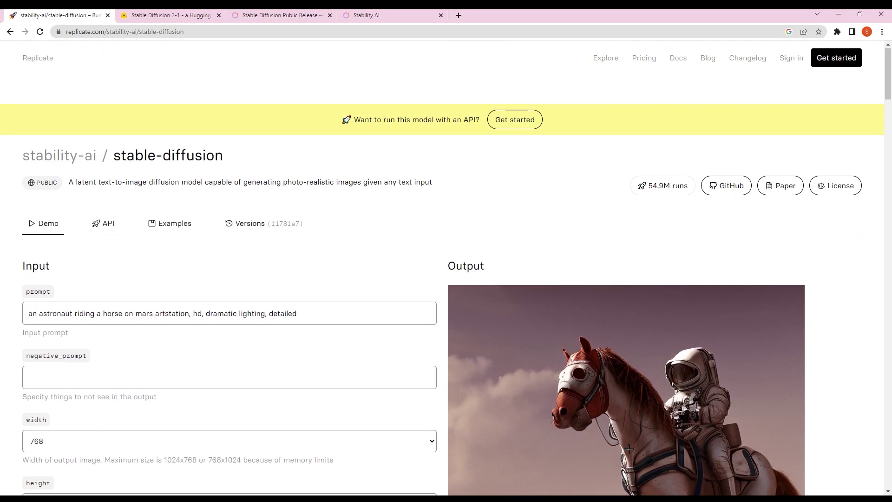
Step: Browse the Hugging Face Stable Diffusion 2.1 Demo, then go to the Public Release blog post
{"action": "left_click", "coordinate": [167, 16]}
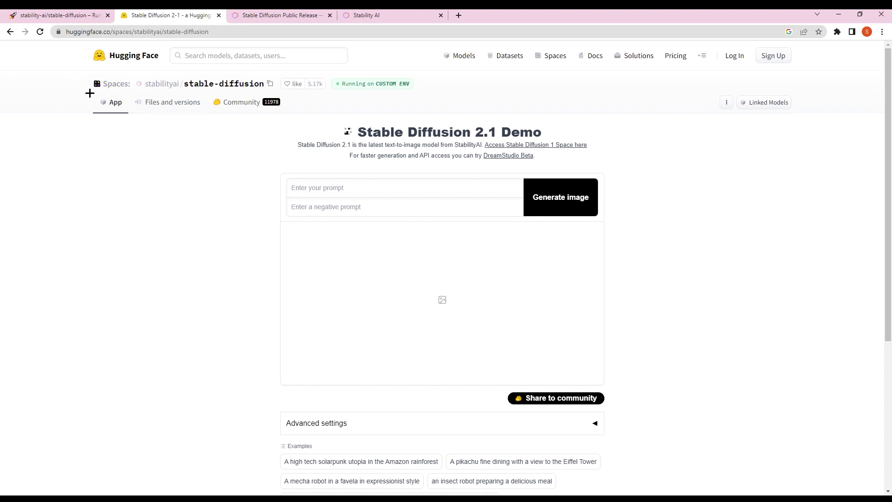
{"action": "scroll", "coordinate": [247, 301], "scroll_direction": "down", "scroll_amount": 2}
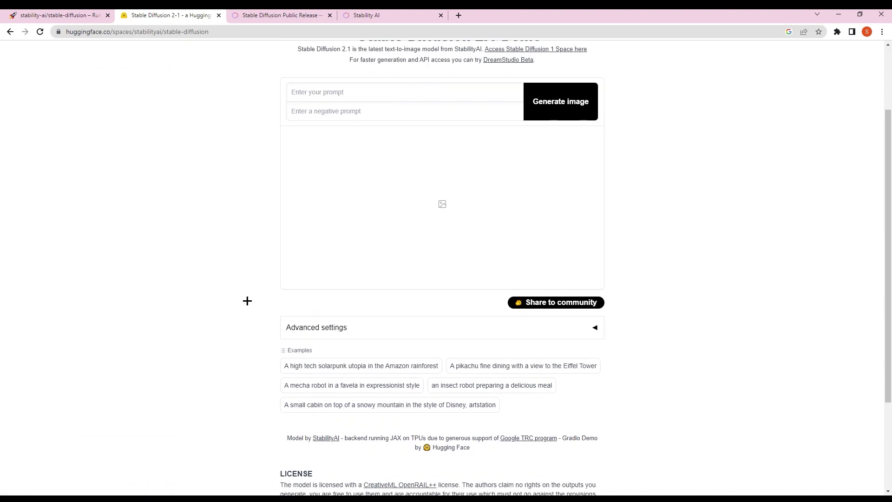
{"action": "scroll", "coordinate": [248, 301], "scroll_direction": "down", "scroll_amount": 3}
{"action": "scroll", "coordinate": [277, 327], "scroll_direction": "up", "scroll_amount": 3}
{"action": "scroll", "coordinate": [193, 68], "scroll_direction": "up", "scroll_amount": 2}
{"action": "scroll", "coordinate": [401, 380], "scroll_direction": "down", "scroll_amount": 1}
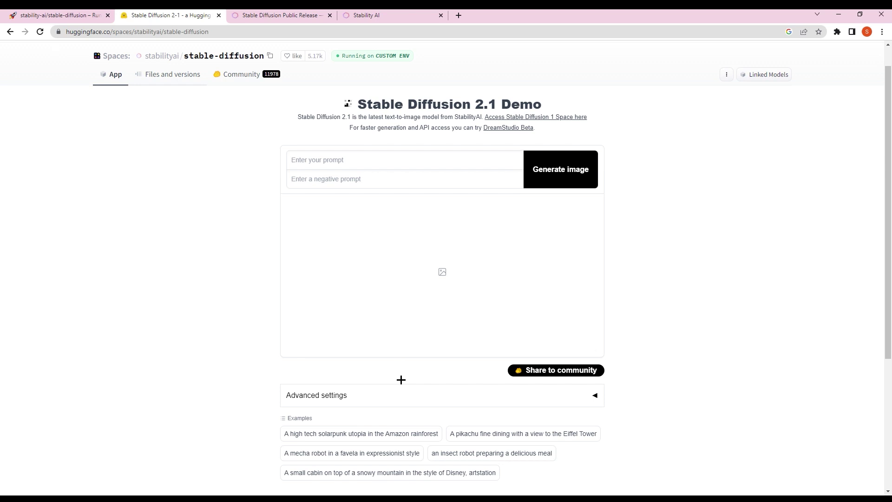
{"action": "scroll", "coordinate": [401, 380], "scroll_direction": "down", "scroll_amount": 2}
{"action": "scroll", "coordinate": [265, 328], "scroll_direction": "up", "scroll_amount": 3}
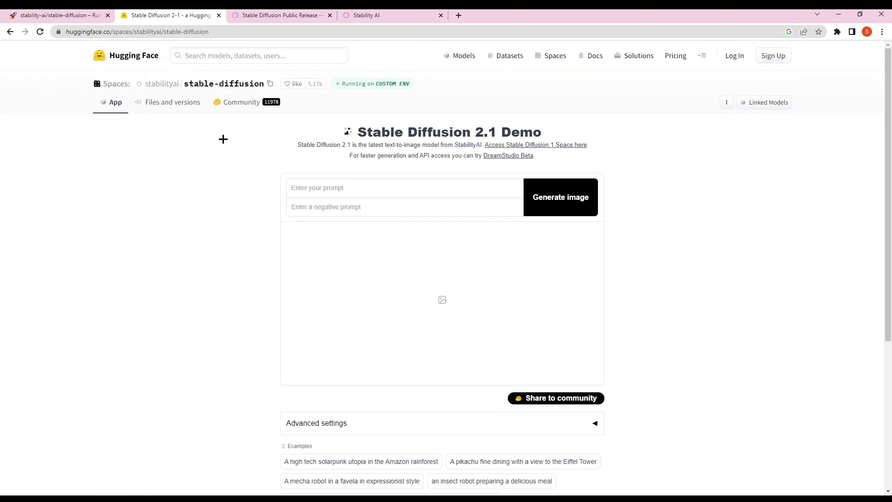
{"action": "left_click", "coordinate": [267, 16]}
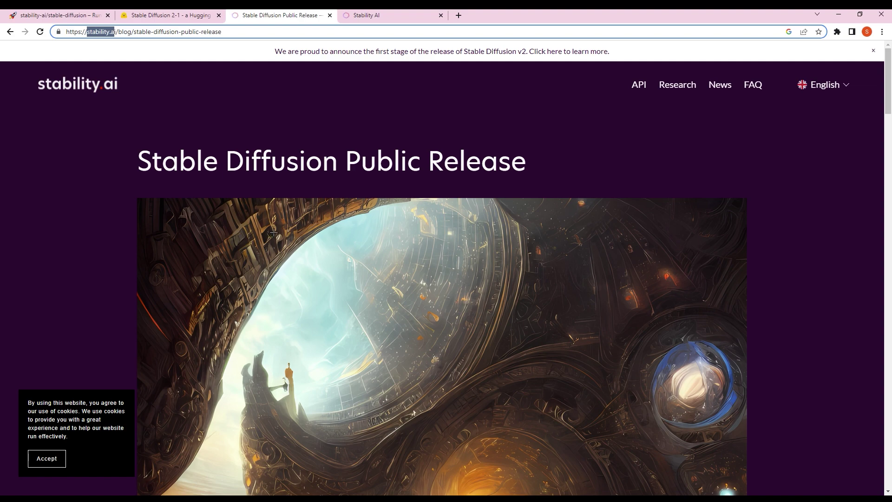
{"action": "left_click_drag", "start_coordinate": [889, 89], "coordinate": [886, 212]}
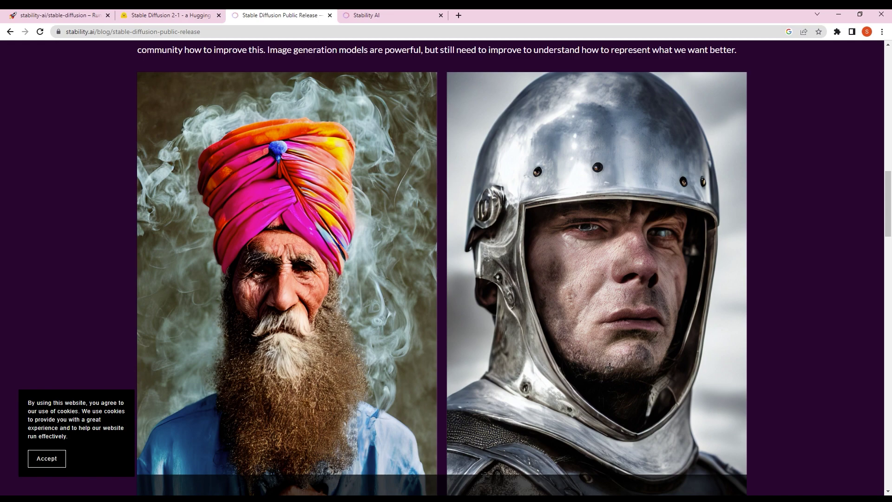
{"action": "left_click_drag", "start_coordinate": [889, 214], "coordinate": [889, 329]}
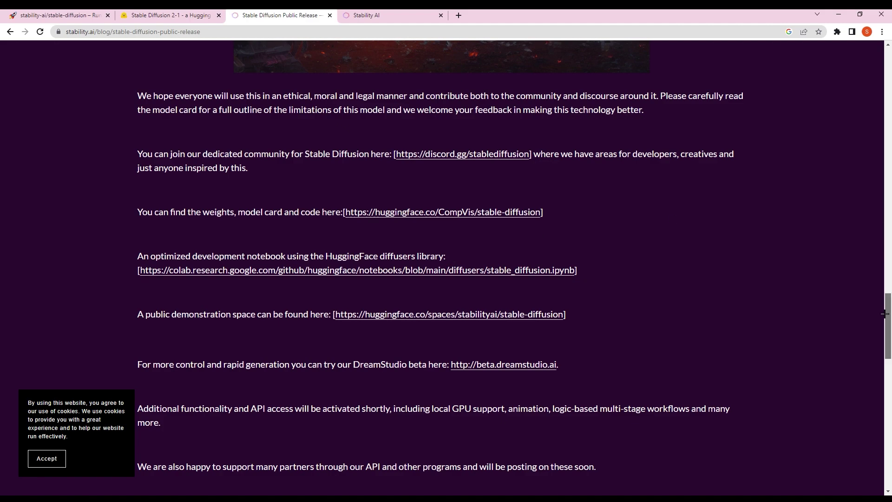
{"action": "left_click_drag", "start_coordinate": [888, 314], "coordinate": [888, 81]}
Step: Return to the Stability AI homepage and scroll down to the product showcase
{"action": "left_click", "coordinate": [377, 16]}
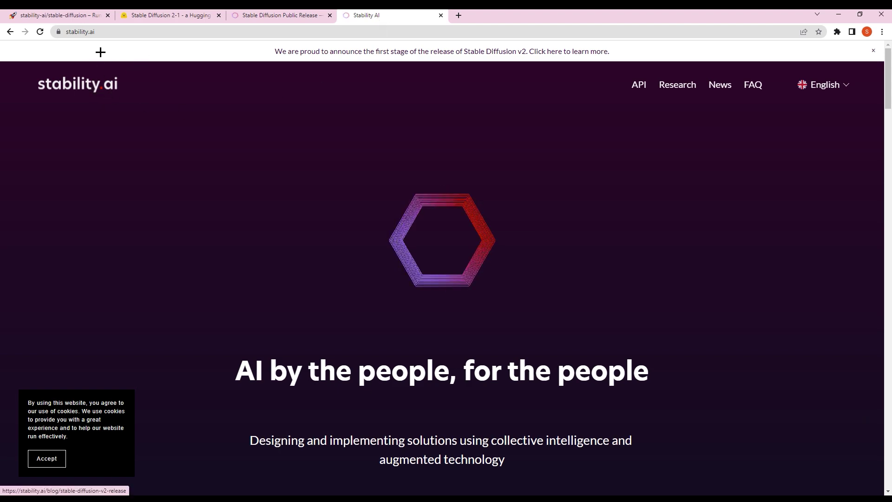
{"action": "scroll", "coordinate": [751, 255], "scroll_direction": "down", "scroll_amount": 15}
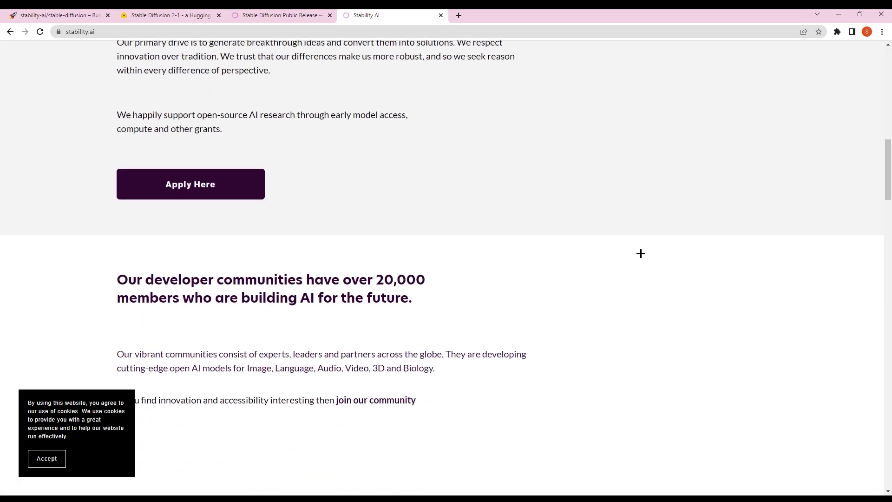
{"action": "scroll", "coordinate": [572, 261], "scroll_direction": "down", "scroll_amount": 3}
{"action": "scroll", "coordinate": [559, 251], "scroll_direction": "up", "scroll_amount": 2}
{"action": "scroll", "coordinate": [470, 193], "scroll_direction": "down", "scroll_amount": 4}
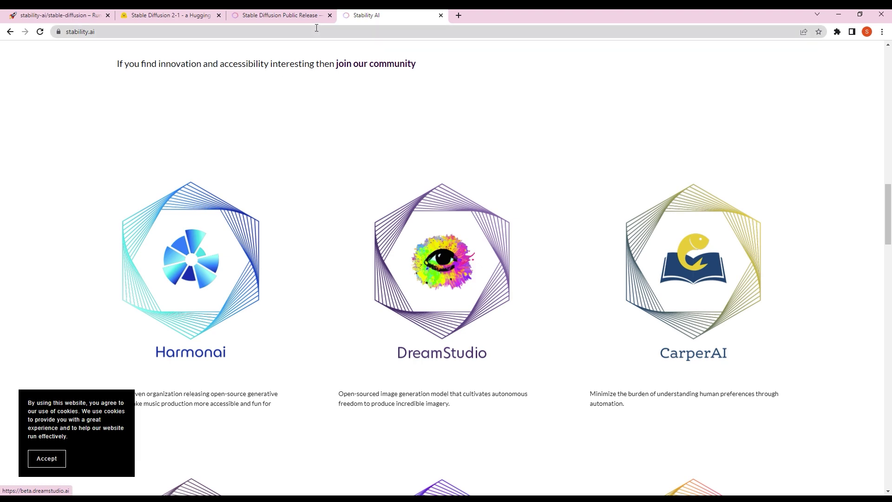
Step: Glance over the other open tabs, then open DreamStudio from its homepage logo
{"action": "left_click", "coordinate": [84, 15]}
{"action": "left_click", "coordinate": [177, 15]}
{"action": "left_click", "coordinate": [260, 17]}
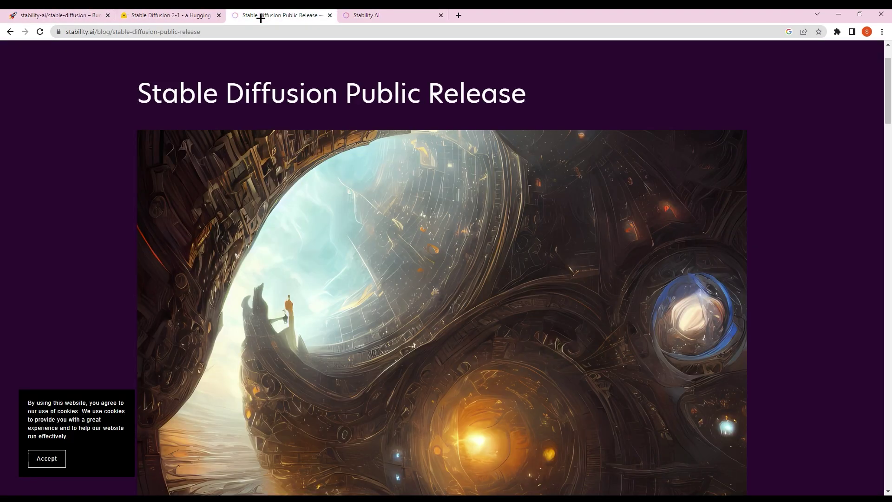
{"action": "left_click", "coordinate": [386, 18]}
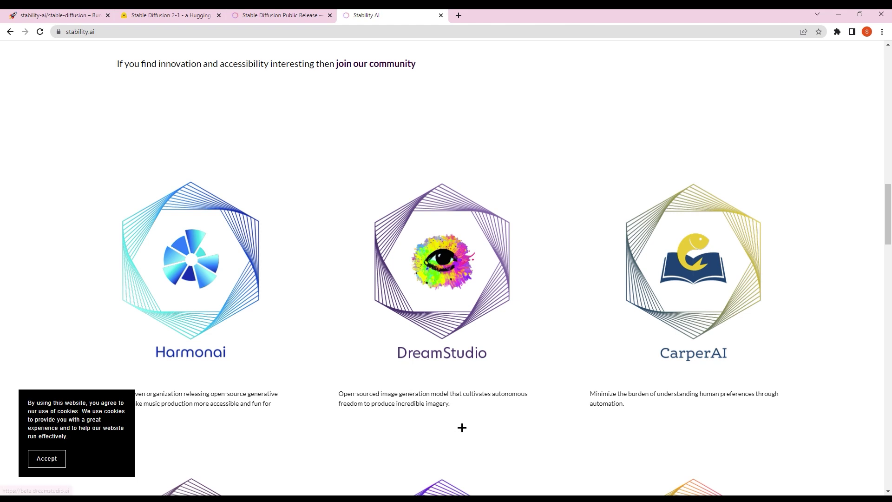
{"action": "left_click", "coordinate": [459, 335]}
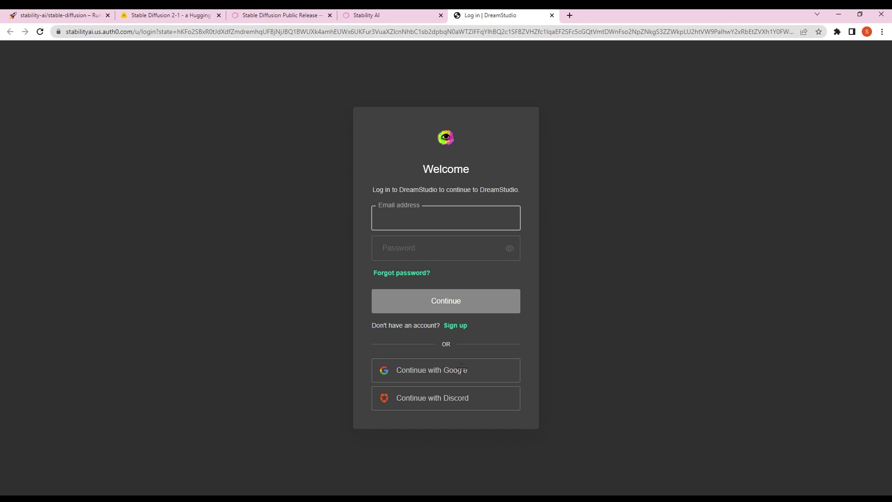
Step: Sign in to DreamStudio with Google and accept the app authorization
{"action": "left_click", "coordinate": [462, 367]}
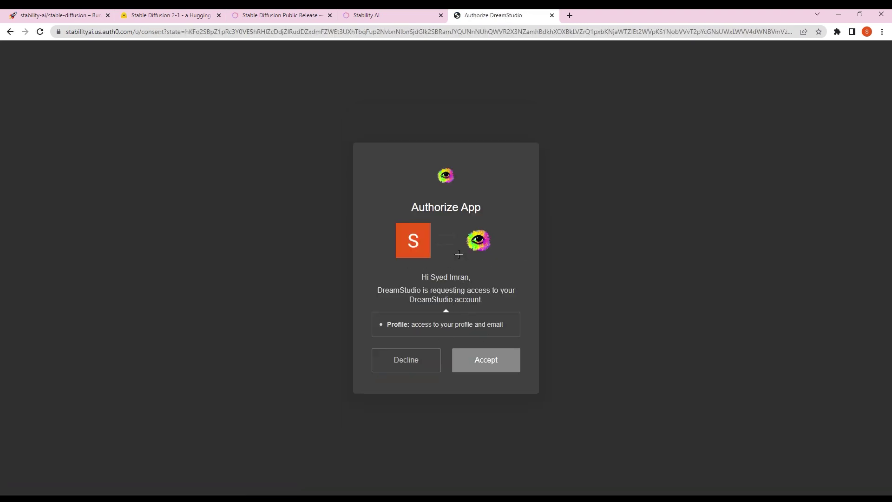
{"action": "left_click", "coordinate": [498, 362]}
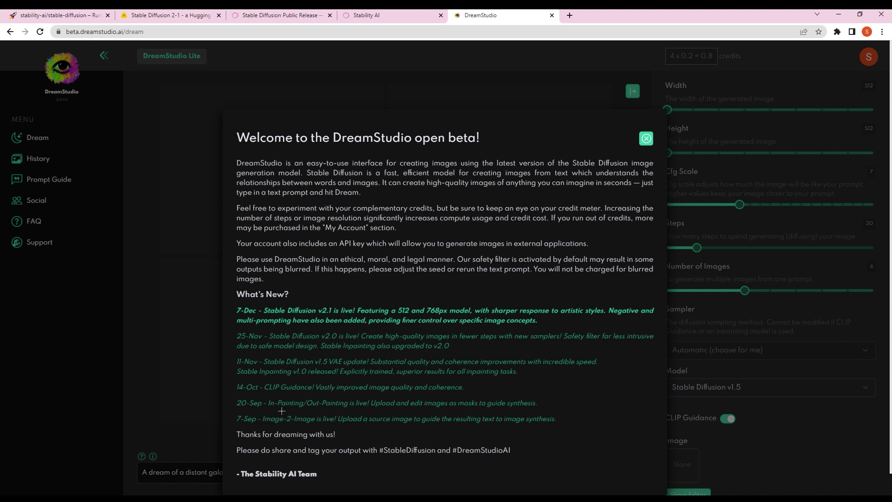
Step: Close the 'Welcome to the DreamStudio open beta!' message to reveal the default galaxy prompt and settings
{"action": "scroll", "coordinate": [487, 481], "scroll_direction": "down", "scroll_amount": 1}
{"action": "scroll", "coordinate": [447, 434], "scroll_direction": "up", "scroll_amount": 1}
{"action": "scroll", "coordinate": [456, 367], "scroll_direction": "down", "scroll_amount": 1}
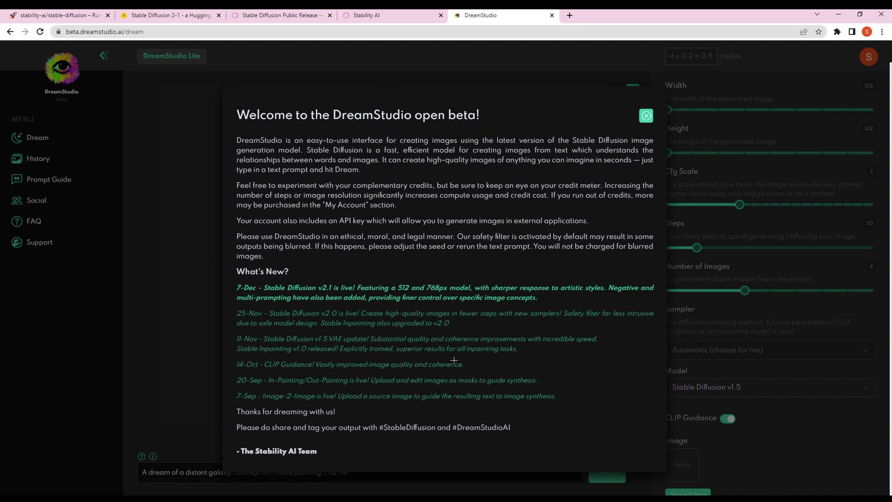
{"action": "left_click", "coordinate": [646, 116]}
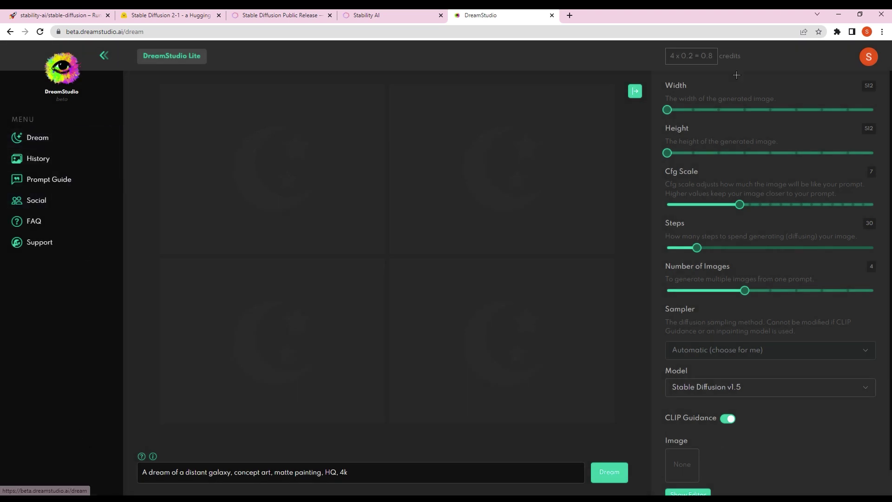
{"action": "scroll", "coordinate": [843, 339], "scroll_direction": "down", "scroll_amount": 1}
{"action": "scroll", "coordinate": [818, 439], "scroll_direction": "up", "scroll_amount": 1}
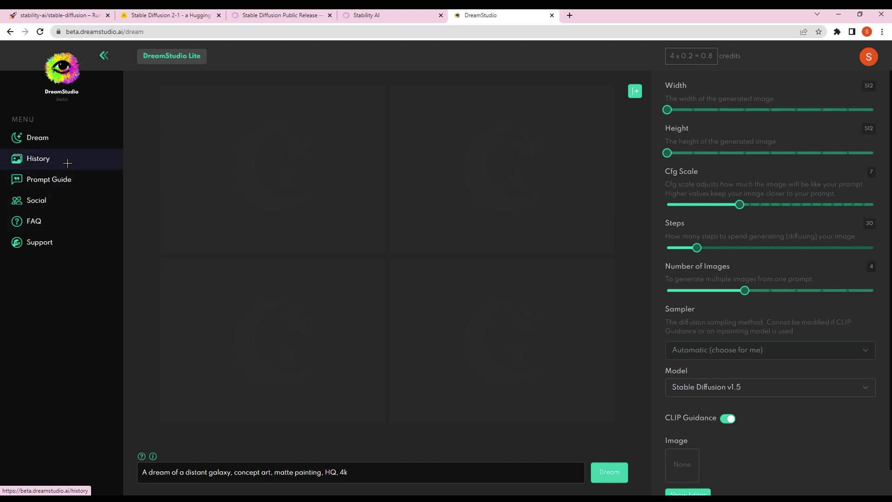
Step: Check the empty History page, then go to the 'Basics of Prompt Engineering' guide
{"action": "left_click", "coordinate": [67, 164]}
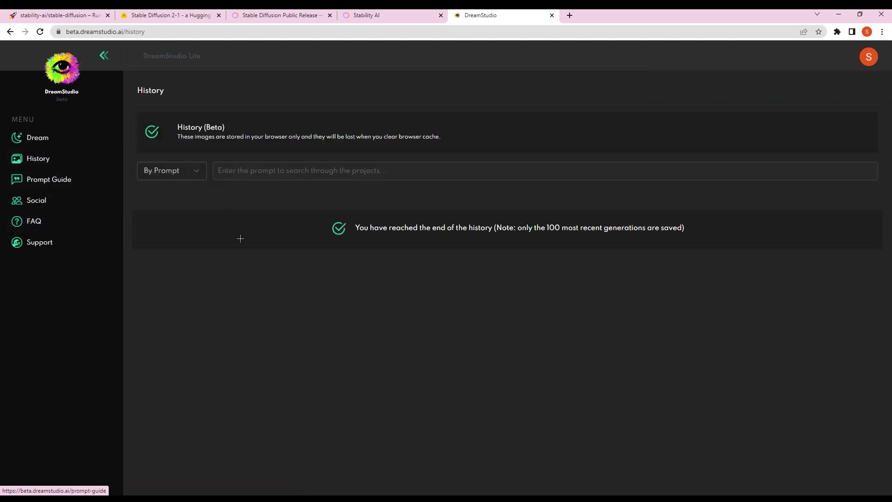
{"action": "left_click", "coordinate": [61, 138]}
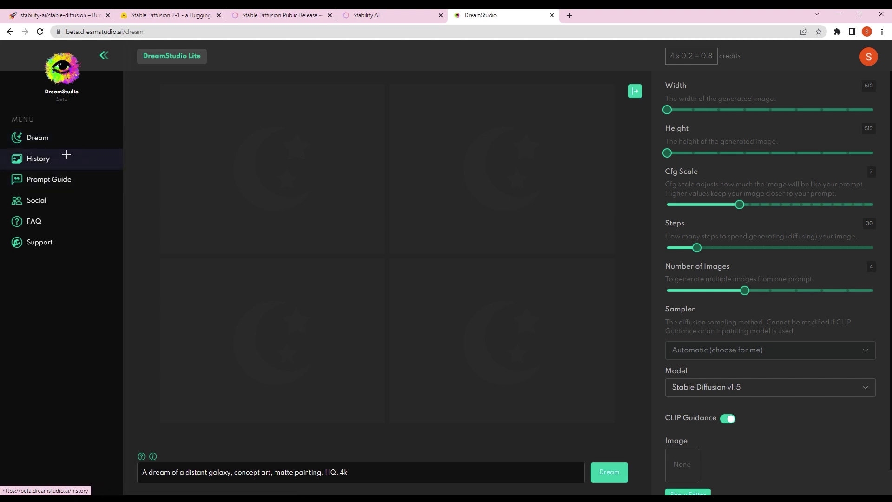
{"action": "left_click", "coordinate": [67, 158]}
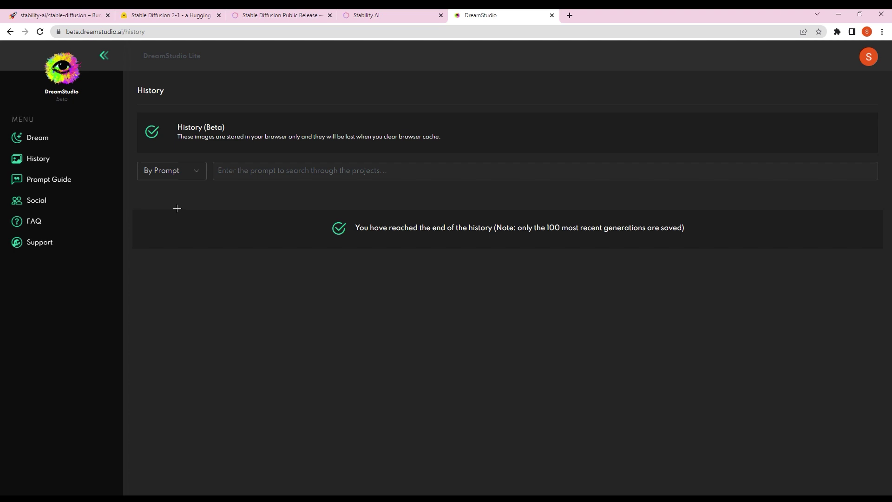
{"action": "left_click", "coordinate": [79, 180]}
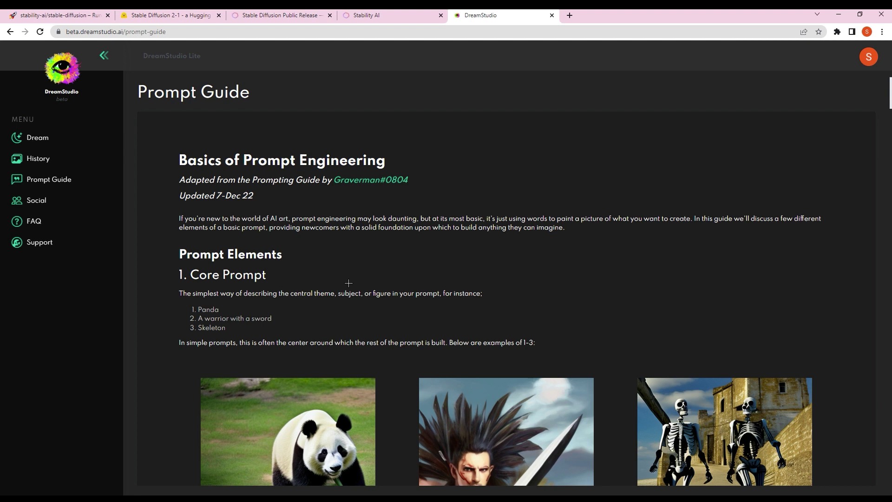
Step: Scroll the Prompt Guide past Core Prompt and Style examples to the '3. Artist' lists
{"action": "scroll", "coordinate": [339, 239], "scroll_direction": "down", "scroll_amount": 2}
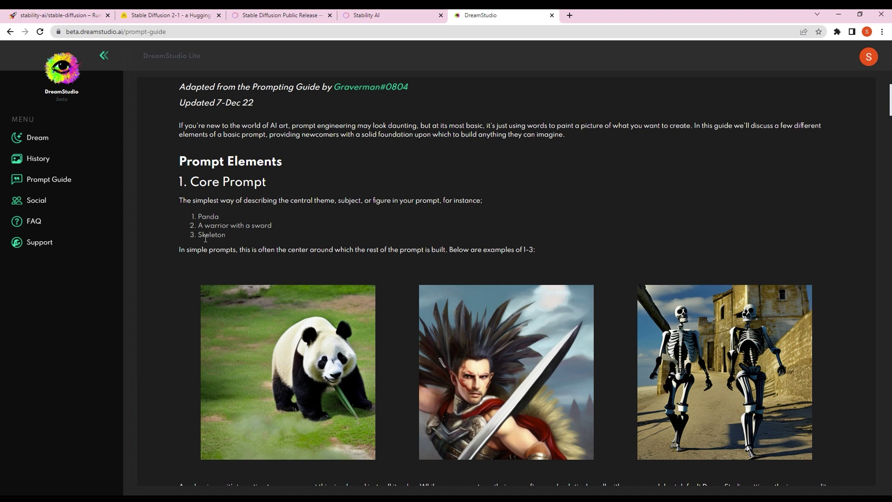
{"action": "scroll", "coordinate": [741, 379], "scroll_direction": "down", "scroll_amount": 6}
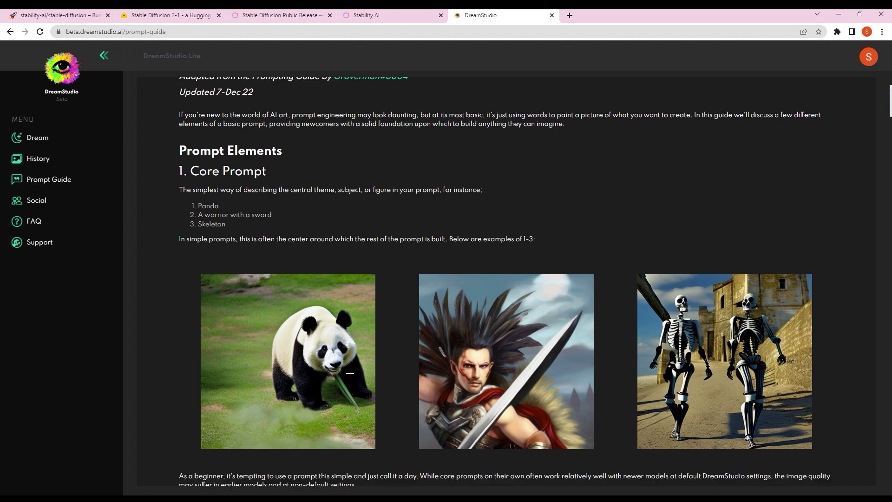
{"action": "scroll", "coordinate": [227, 269], "scroll_direction": "down", "scroll_amount": 11}
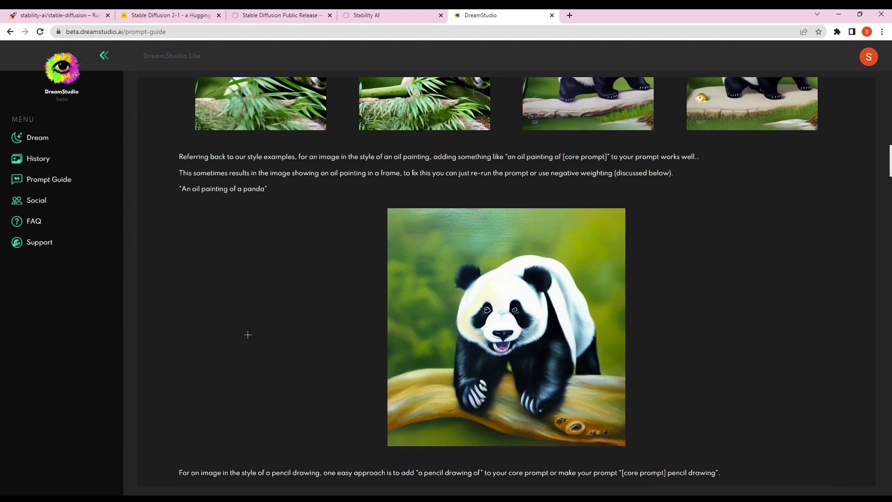
{"action": "scroll", "coordinate": [247, 324], "scroll_direction": "up", "scroll_amount": 6}
{"action": "scroll", "coordinate": [247, 323], "scroll_direction": "up", "scroll_amount": 2}
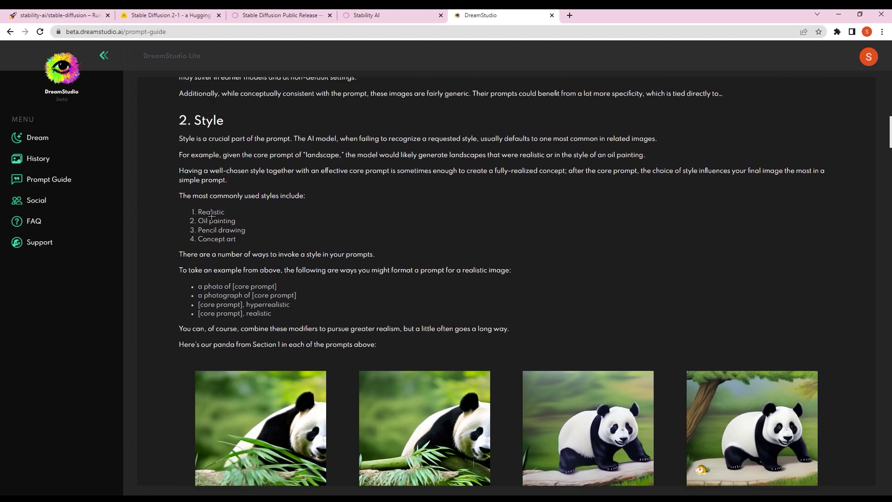
{"action": "scroll", "coordinate": [205, 190], "scroll_direction": "down", "scroll_amount": 1}
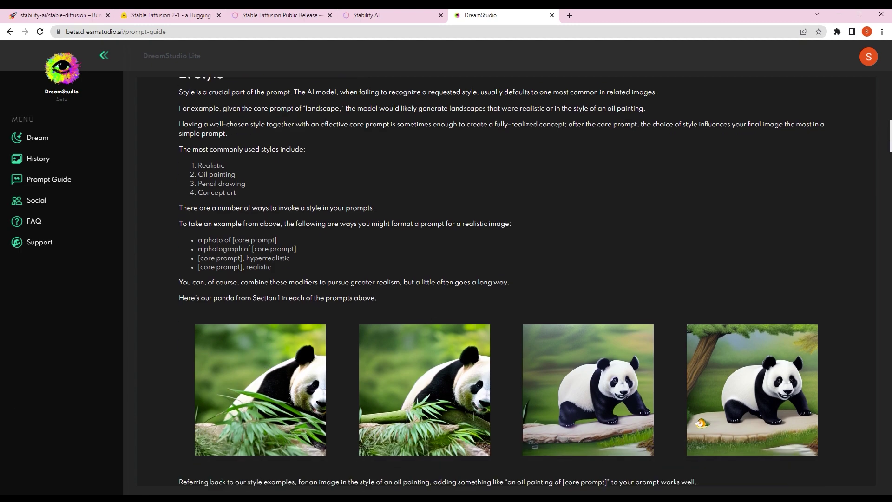
{"action": "scroll", "coordinate": [231, 305], "scroll_direction": "down", "scroll_amount": 12}
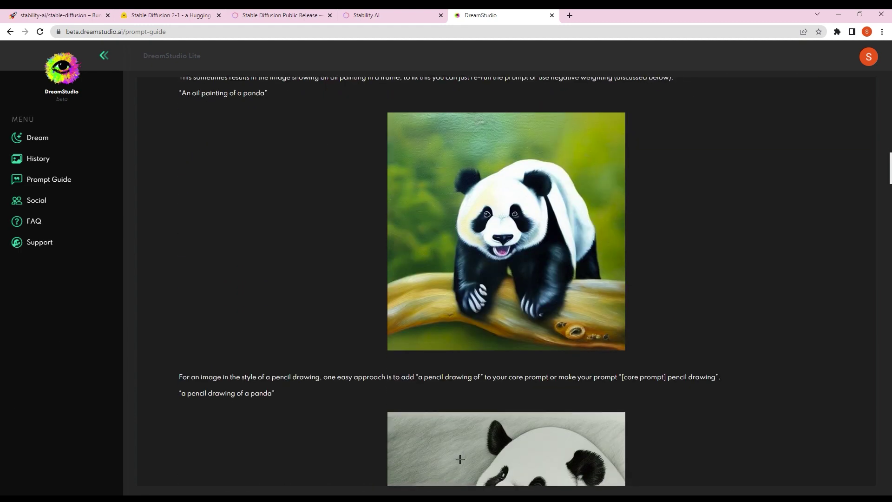
{"action": "scroll", "coordinate": [336, 414], "scroll_direction": "down", "scroll_amount": 15}
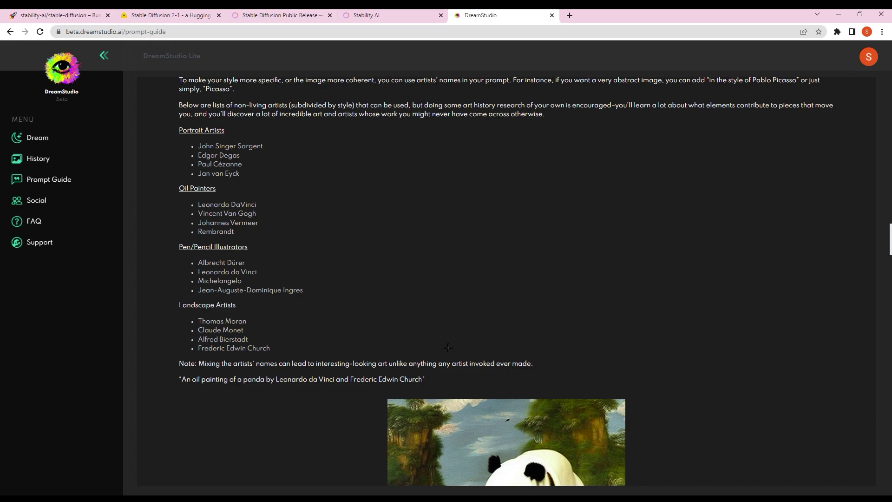
{"action": "scroll", "coordinate": [322, 397], "scroll_direction": "down", "scroll_amount": 3}
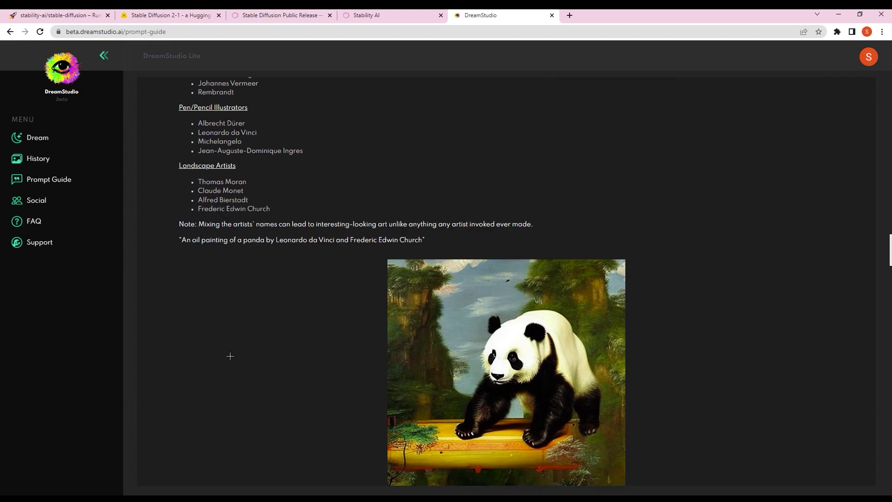
{"action": "scroll", "coordinate": [199, 312], "scroll_direction": "up", "scroll_amount": 6}
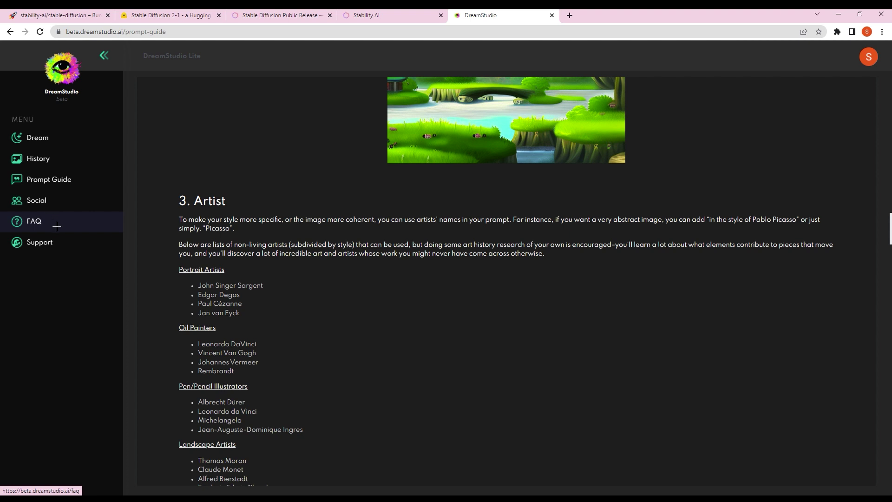
Step: Return to the Dream page with the galaxy prompt and Stable Diffusion v1.5 settings
{"action": "left_click", "coordinate": [50, 129]}
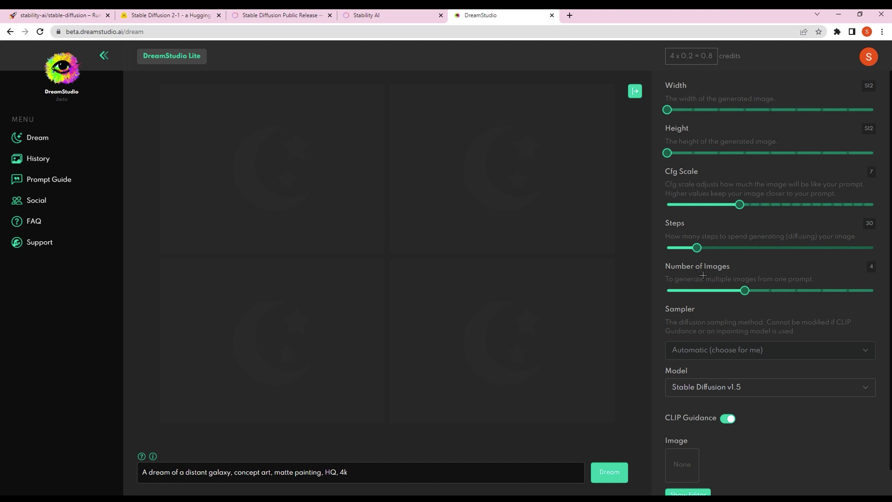
Step: Drag Number of Images from 4 to 1, lowering the cost to 0.2 credits
{"action": "left_click_drag", "start_coordinate": [745, 291], "coordinate": [667, 291]}
{"action": "scroll", "coordinate": [726, 358], "scroll_direction": "down", "scroll_amount": 2}
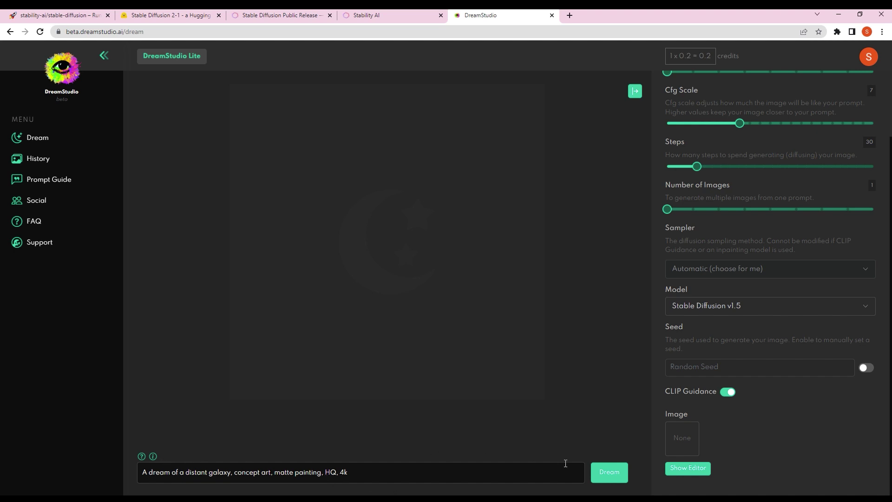
{"action": "left_click", "coordinate": [609, 474]}
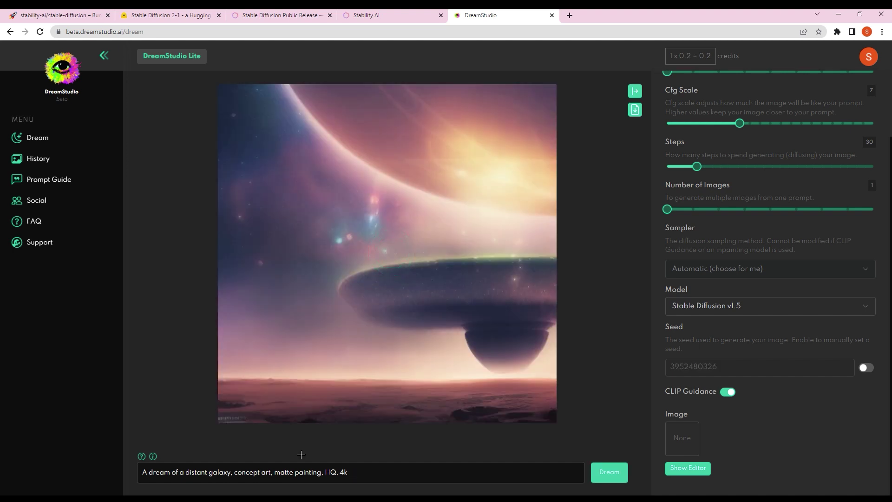
{"action": "mouse_move", "coordinate": [386, 269]}
{"action": "mouse_move", "coordinate": [388, 316]}
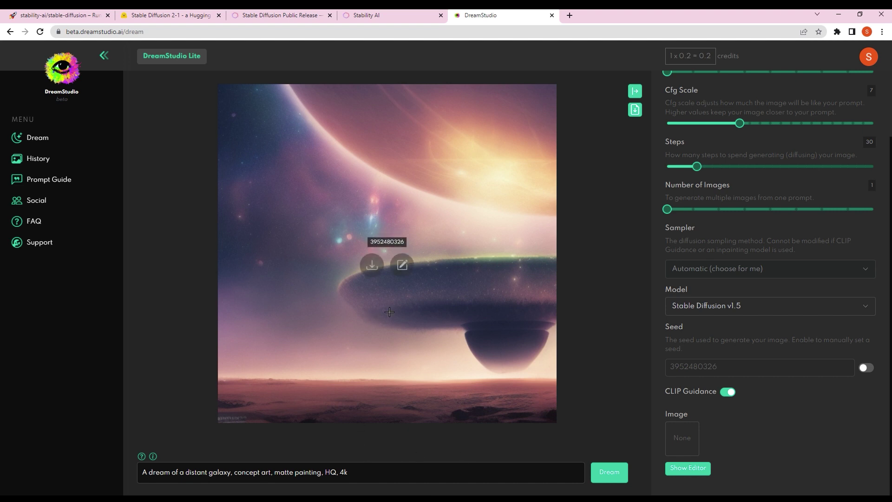
{"action": "left_click", "coordinate": [373, 264]}
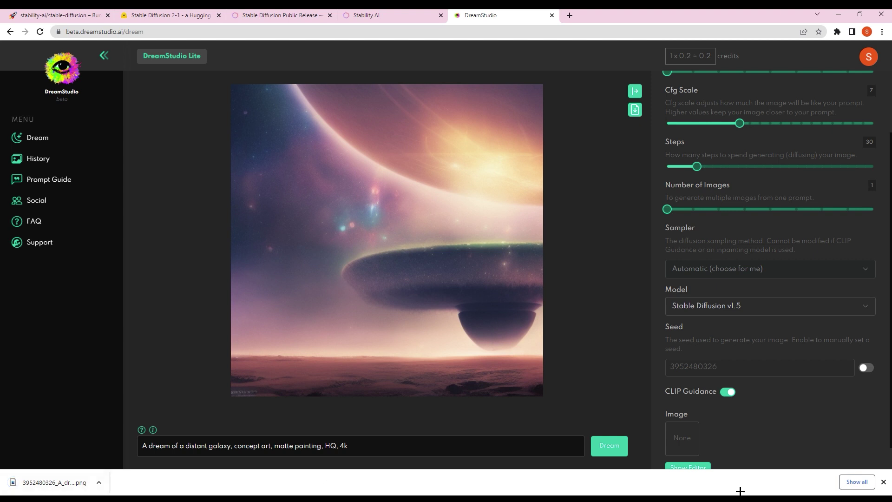
{"action": "left_click", "coordinate": [884, 482]}
{"action": "mouse_move", "coordinate": [422, 274]}
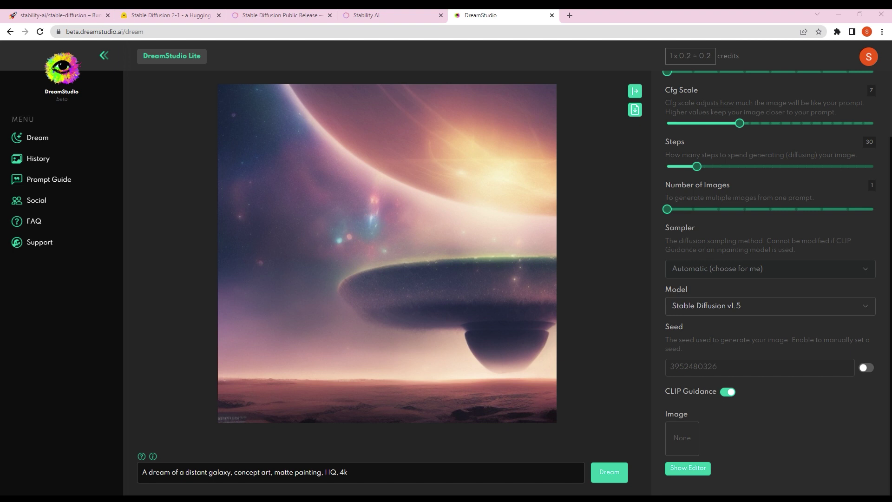
Step: Replace the prompt with the sunset beach, palm trees and couple walking hand in hand, and generate
{"action": "triple_click", "coordinate": [150, 476]}
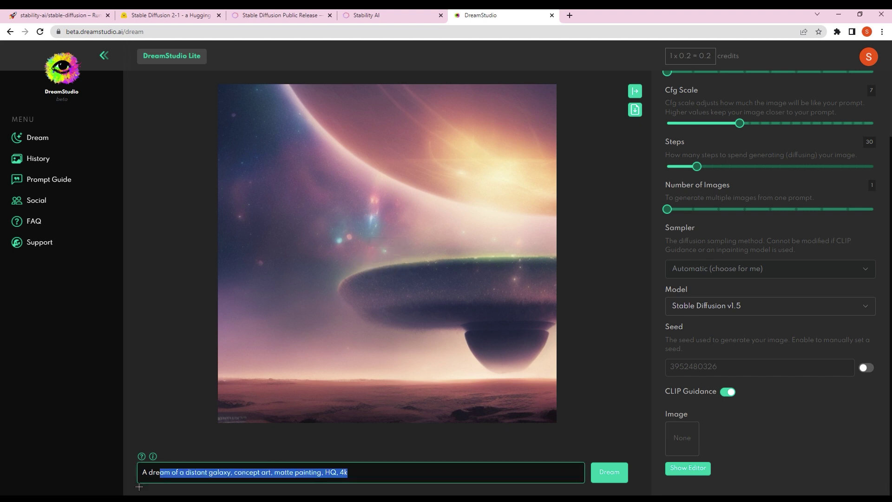
{"action": "right_click", "coordinate": [184, 476]}
{"action": "left_click", "coordinate": [228, 375]}
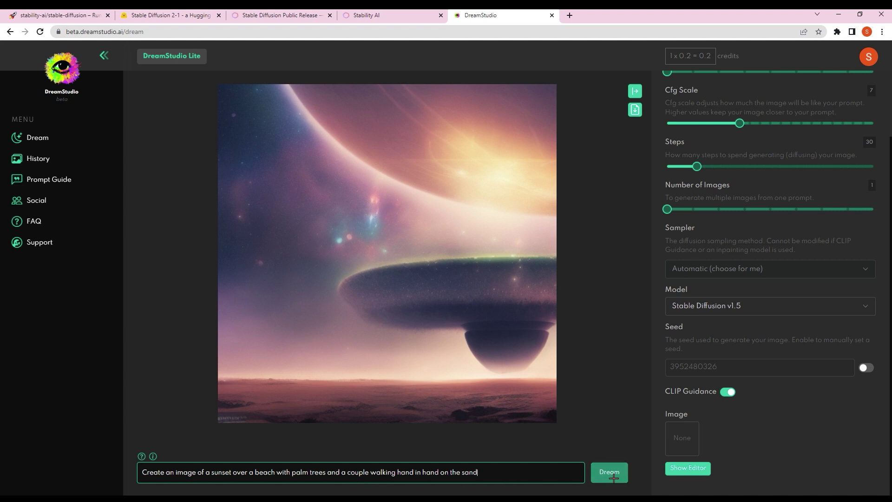
{"action": "left_click", "coordinate": [609, 472]}
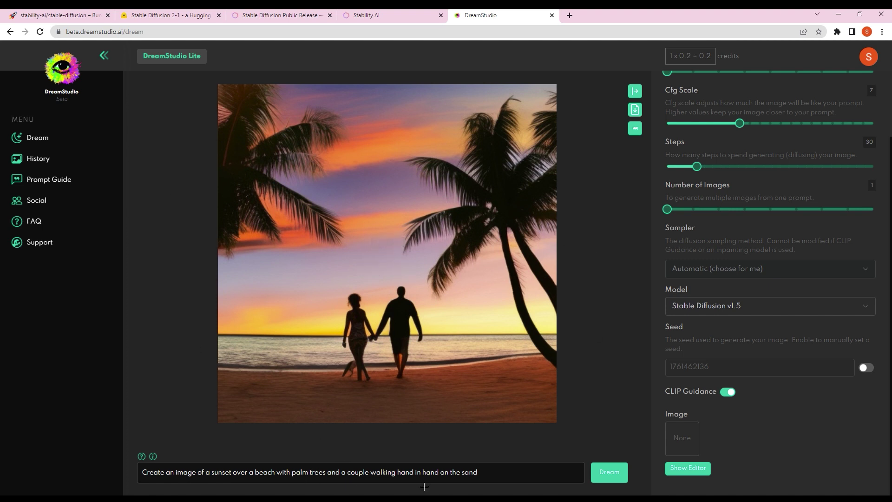
{"action": "mouse_move", "coordinate": [422, 401]}
{"action": "mouse_move", "coordinate": [424, 333]}
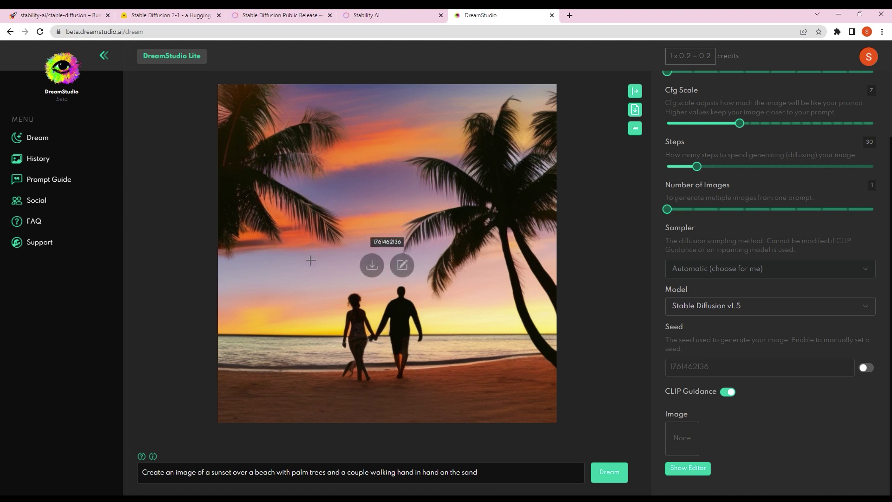
{"action": "left_click", "coordinate": [625, 480]}
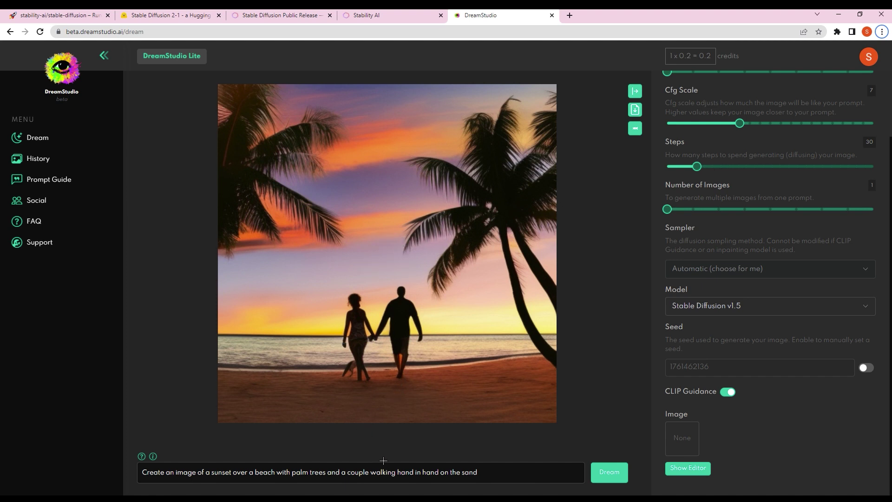
{"action": "left_click", "coordinate": [608, 471]}
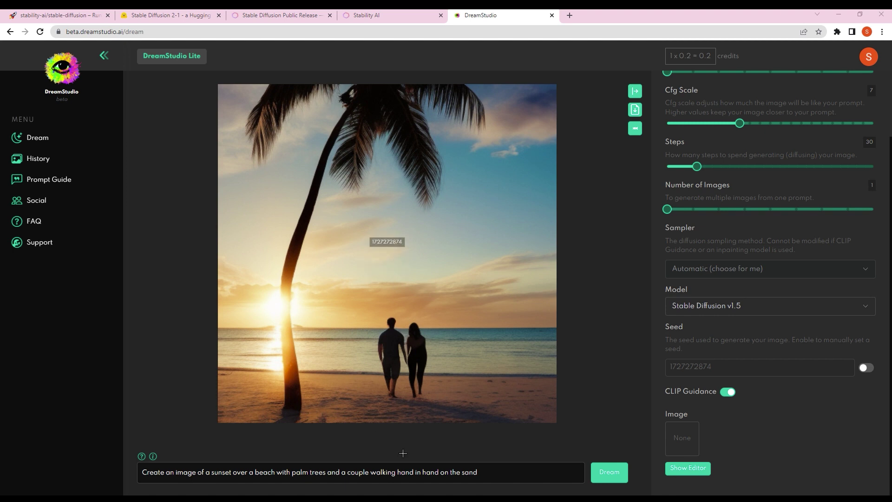
{"action": "left_click_drag", "start_coordinate": [481, 473], "coordinate": [144, 481]}
{"action": "right_click", "coordinate": [156, 477]}
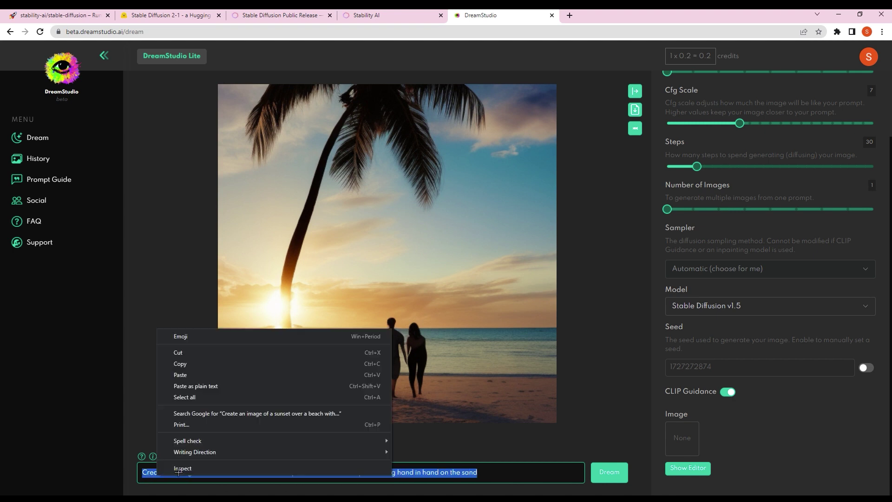
{"action": "left_click", "coordinate": [204, 371]}
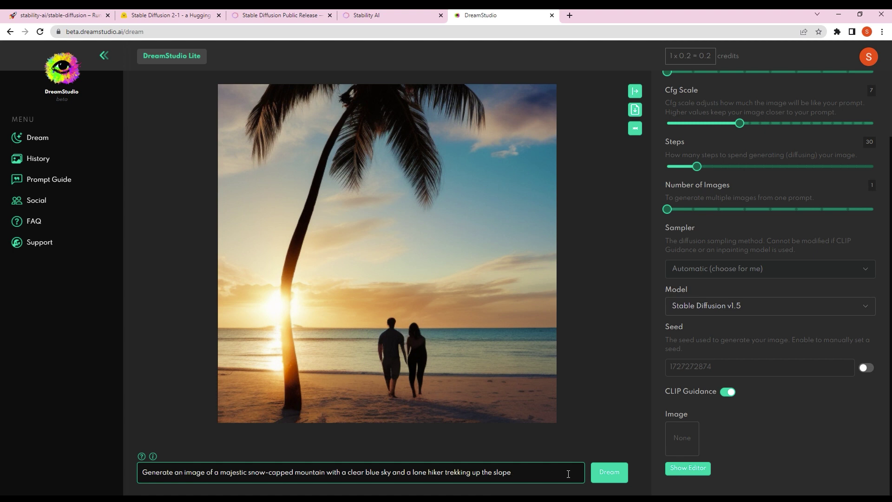
{"action": "key", "text": "Return"}
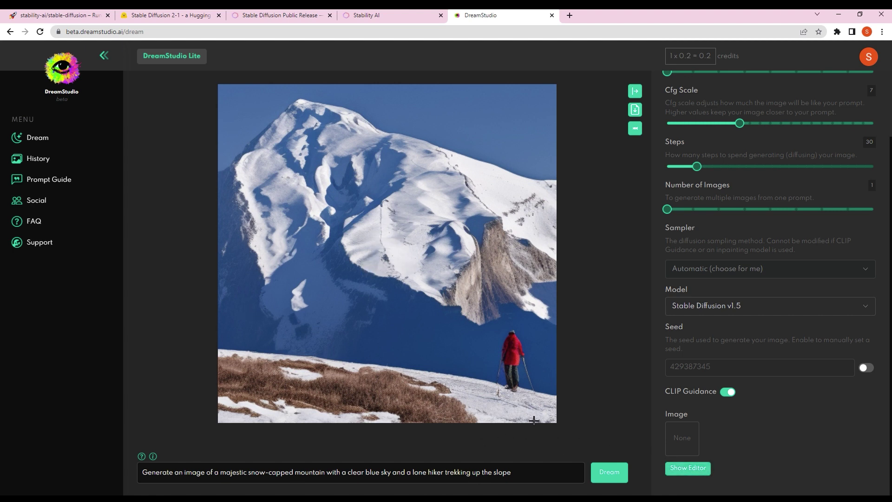
{"action": "mouse_move", "coordinate": [532, 420]}
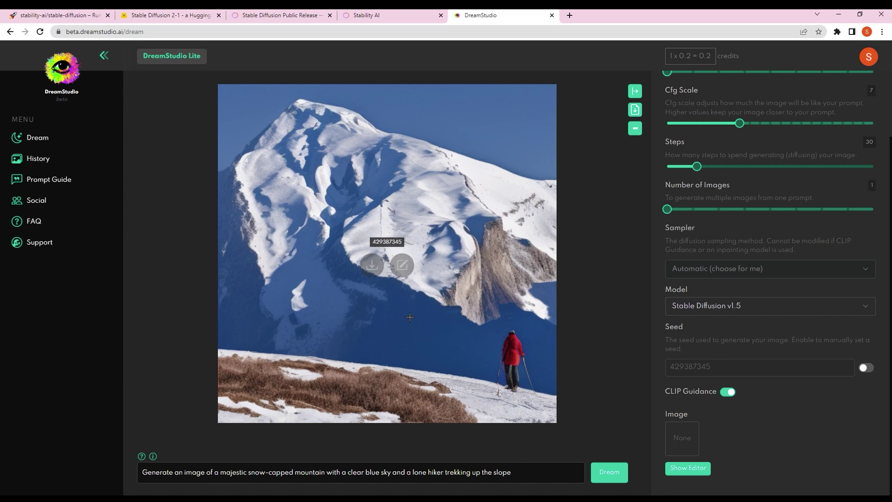
Step: Load the snow-capped mountain hiker picture into the editor as the starting image and adjust its Image Strength
{"action": "left_click", "coordinate": [402, 265]}
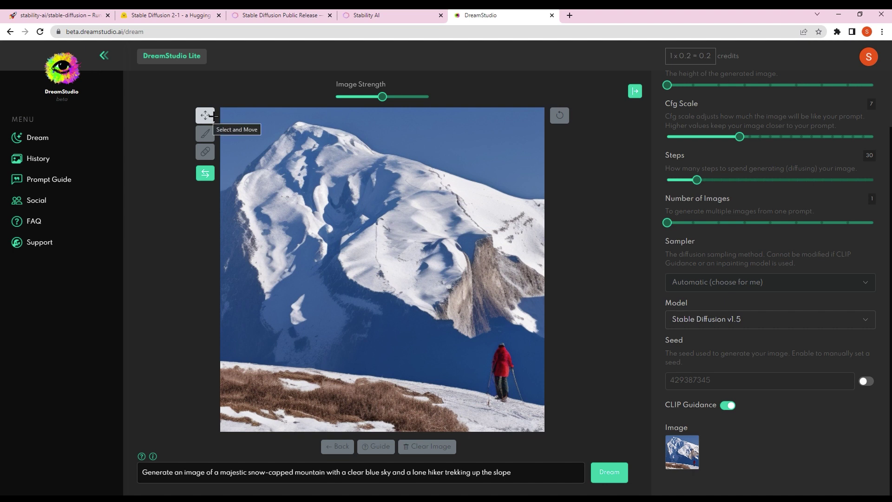
{"action": "mouse_move", "coordinate": [383, 97]}
{"action": "mouse_move", "coordinate": [383, 97]}
{"action": "left_mouse_down"}
{"action": "mouse_move", "coordinate": [413, 97]}
{"action": "mouse_move", "coordinate": [382, 97]}
{"action": "left_mouse_up"}
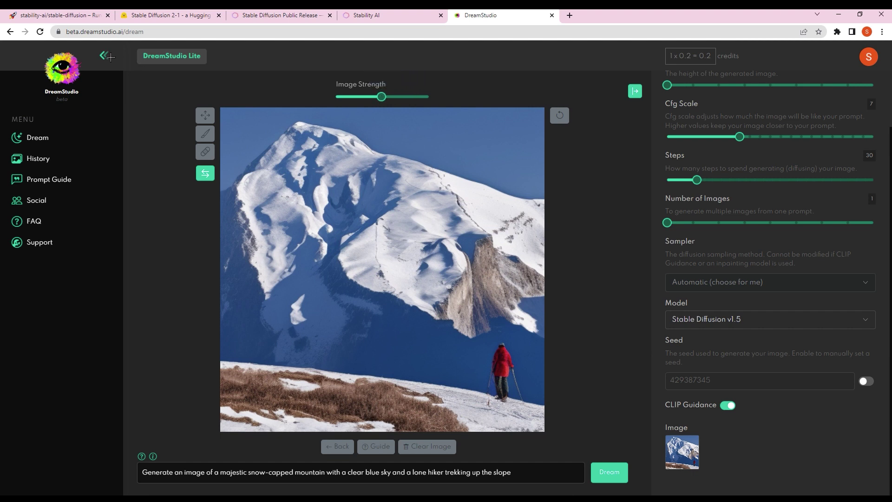
{"action": "left_click", "coordinate": [104, 55]}
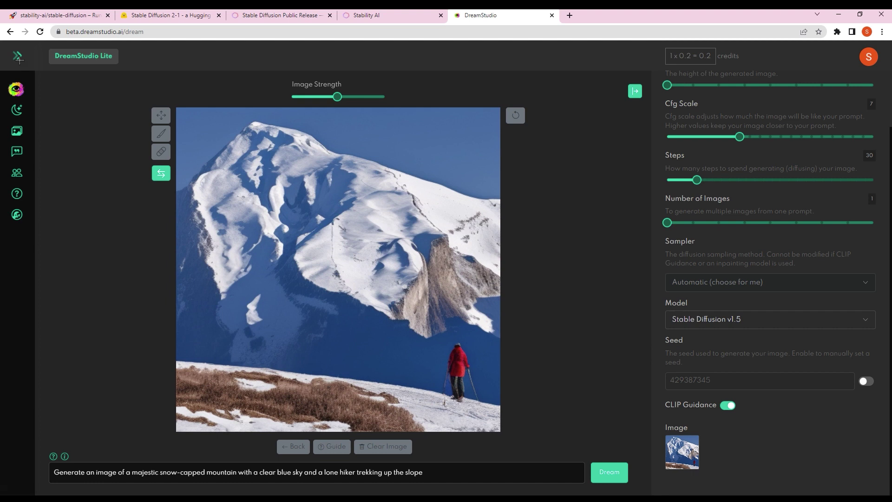
{"action": "left_click", "coordinate": [18, 59]}
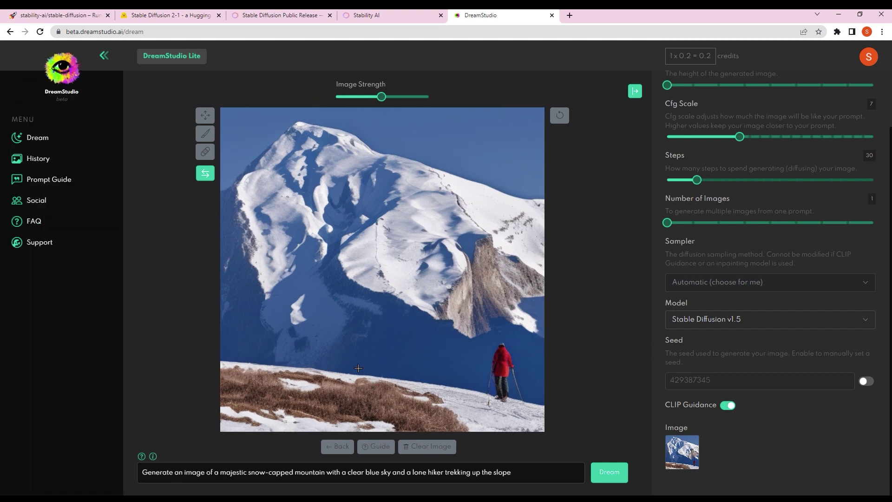
{"action": "left_click", "coordinate": [338, 446]}
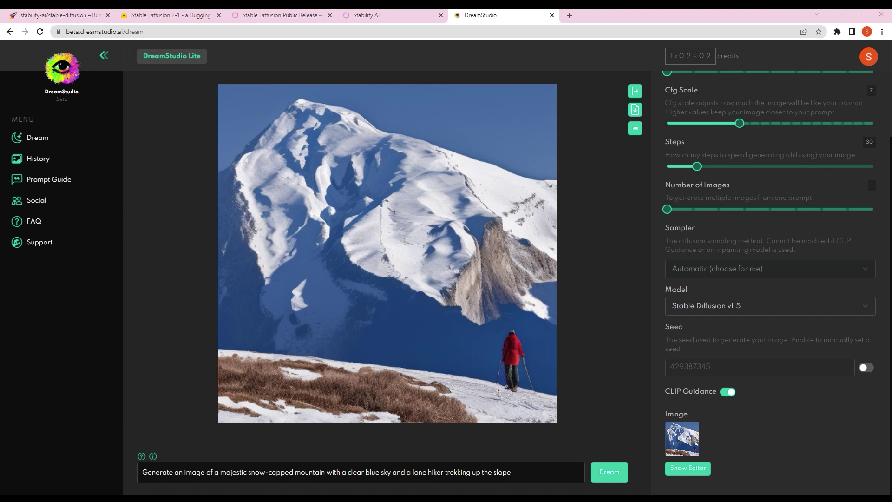
Step: Replace the mountain prompt with the neon-lit city street at night prompt and generate
{"action": "left_click", "coordinate": [365, 473]}
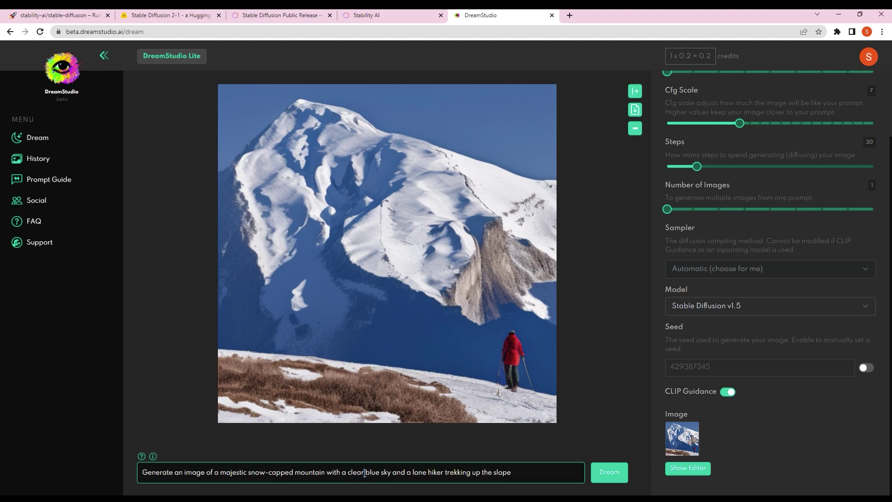
{"action": "key", "text": "ctrl+a"}
{"action": "right_click", "coordinate": [376, 472]}
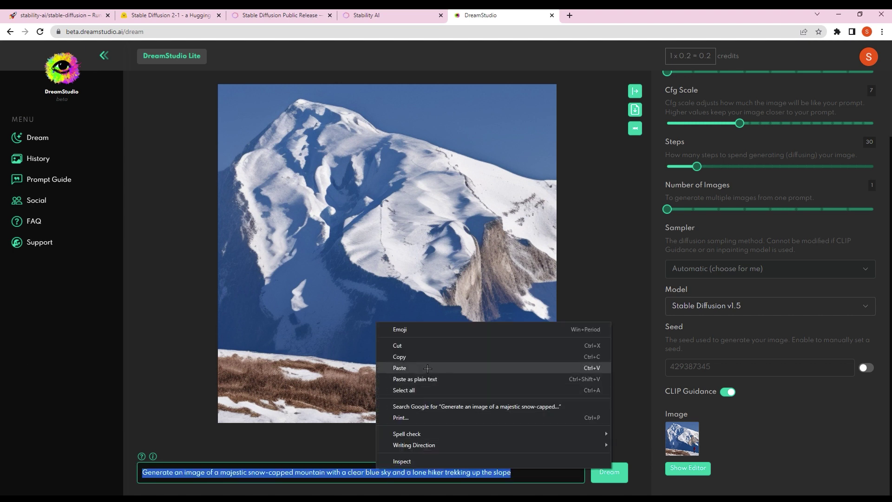
{"action": "left_click", "coordinate": [434, 368]}
{"action": "left_click", "coordinate": [609, 472]}
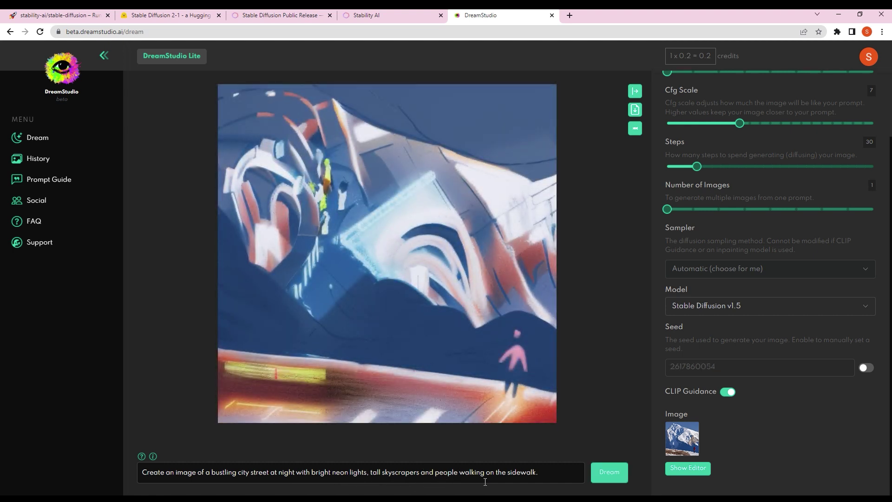
Step: Generate further city-street variations, ending with seed 341872023
{"action": "left_click", "coordinate": [606, 477]}
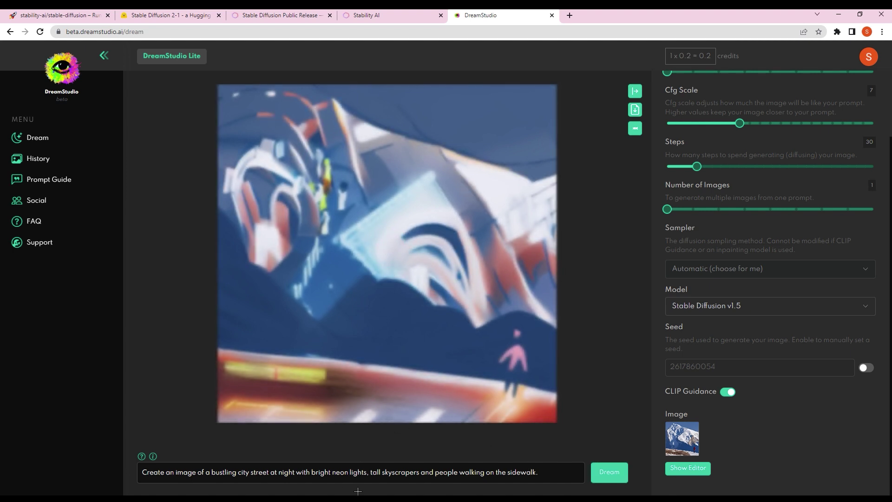
{"action": "mouse_move", "coordinate": [438, 307]}
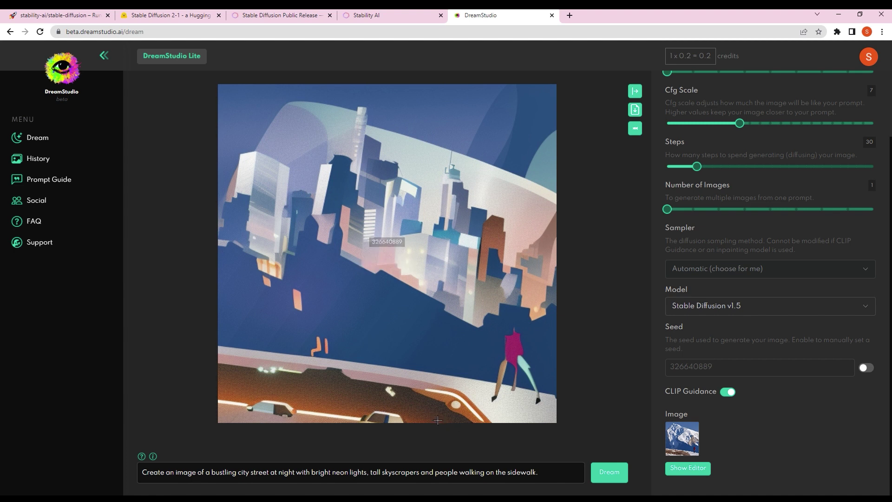
{"action": "left_click", "coordinate": [546, 475]}
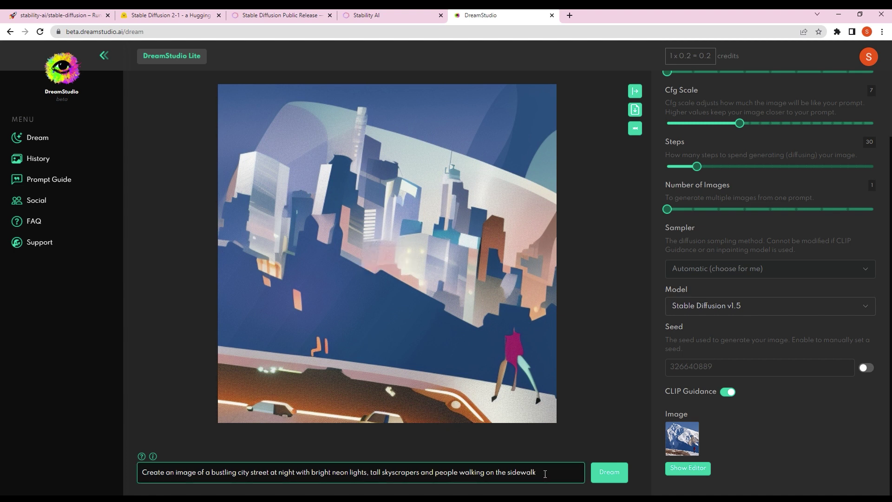
{"action": "left_click", "coordinate": [607, 472]}
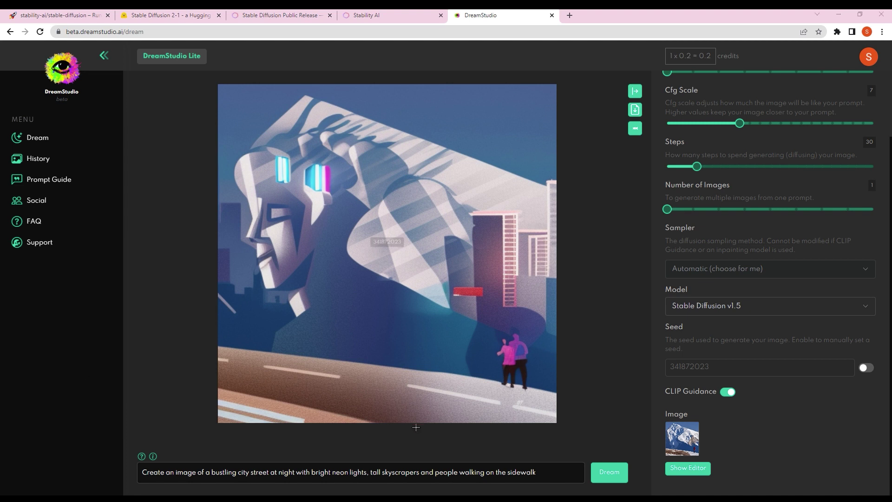
Step: Paste the forest-and-deer prompt over the city-street prompt and generate an image
{"action": "left_click", "coordinate": [542, 467]}
{"action": "key", "text": "ctrl+a"}
{"action": "type", "text": "Generate an image of a serene forest with a peaceful stream running through it and a family of deer grazing nearby"}
{"action": "left_click", "coordinate": [599, 470]}
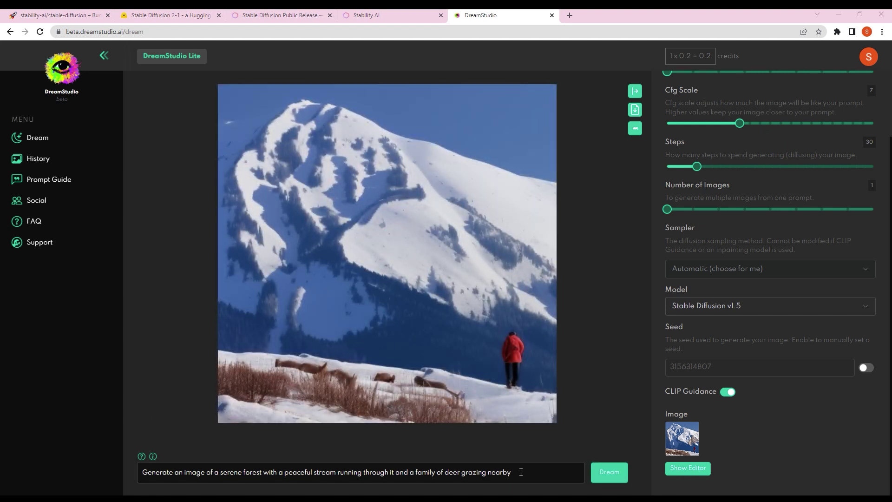
Step: Paste the countryside prompt with rolling hills, red barn and windmill, and generate it
{"action": "left_click", "coordinate": [521, 472]}
{"action": "key", "text": "ctrl+a"}
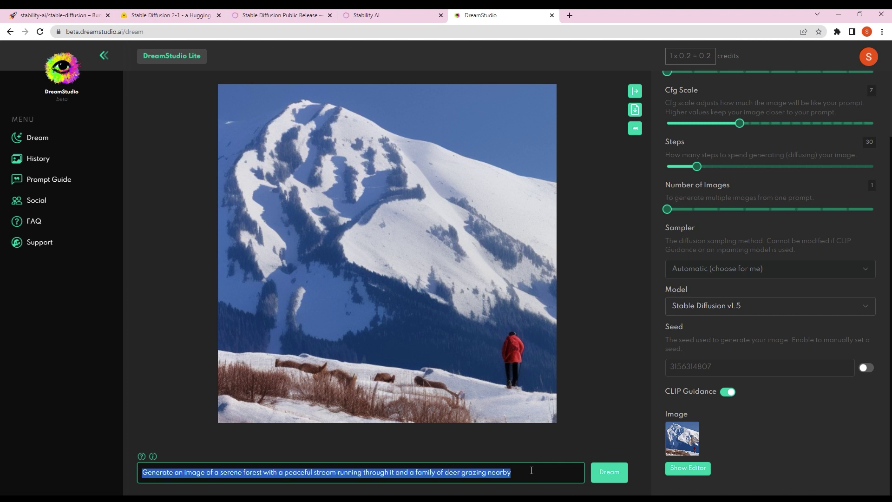
{"action": "type", "text": "Create an image of a picturesque countryside with rolling hills, a red barn, and a windmill in the background"}
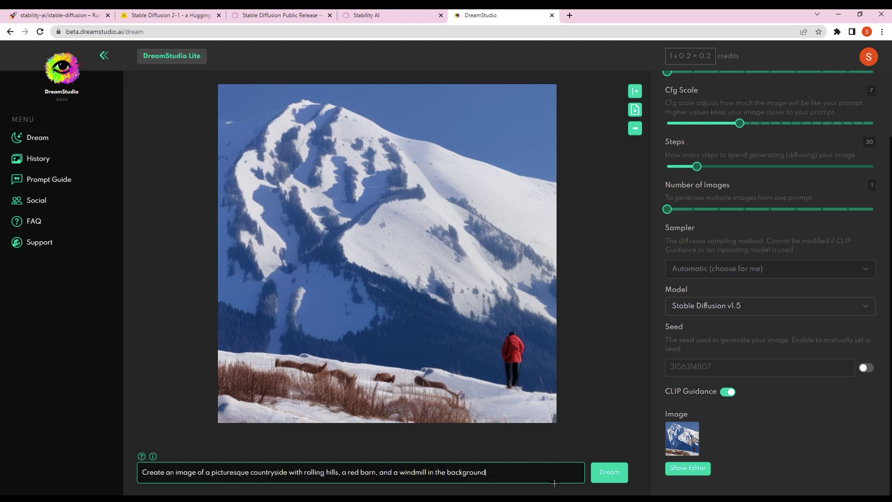
{"action": "left_click", "coordinate": [597, 473]}
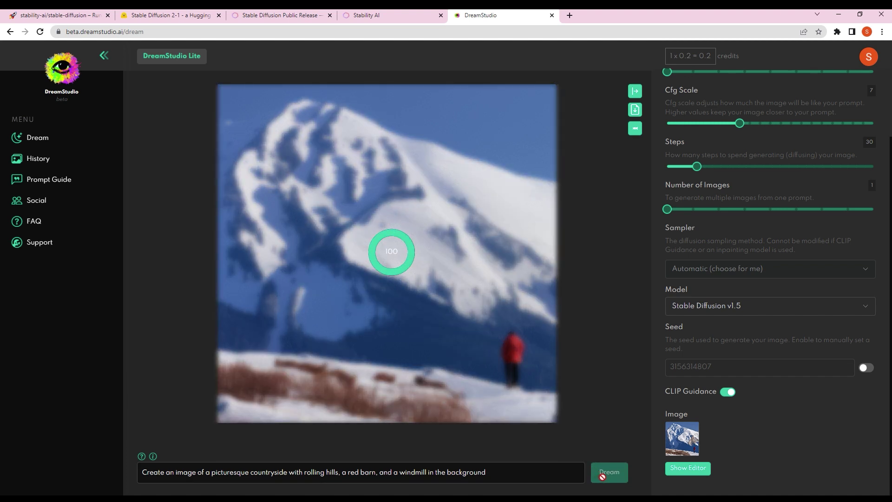
Step: Clear the hiker starting image so the Image field reads None
{"action": "left_click", "coordinate": [688, 468]}
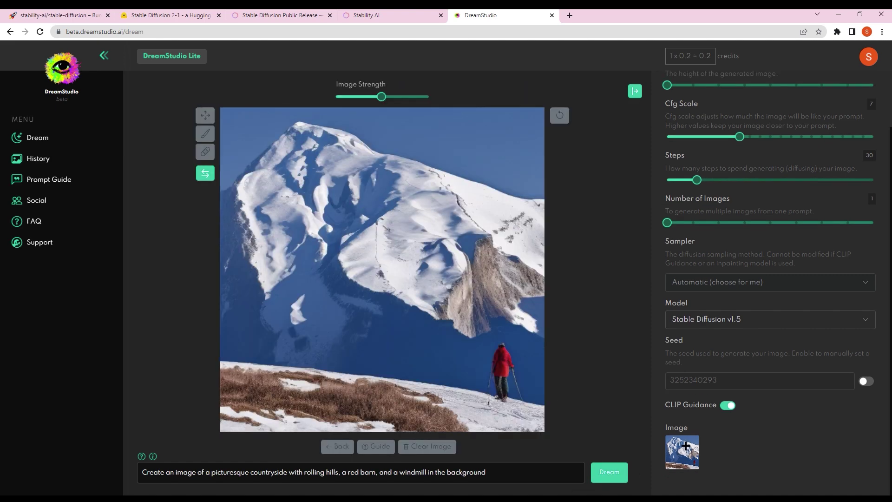
{"action": "left_click", "coordinate": [421, 447]}
{"action": "left_click", "coordinate": [379, 445]}
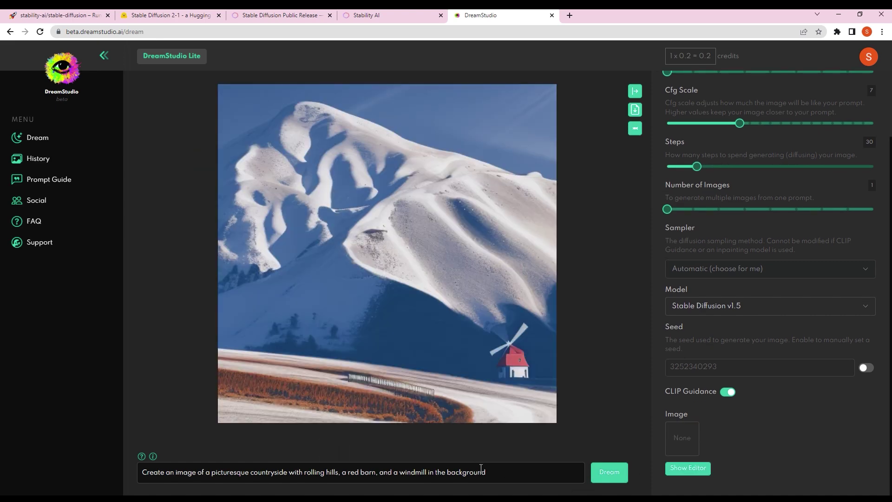
Step: Regenerate the countryside prompt without a starting image
{"action": "left_click", "coordinate": [514, 471]}
{"action": "key", "text": "ctrl+a"}
{"action": "left_click", "coordinate": [609, 472]}
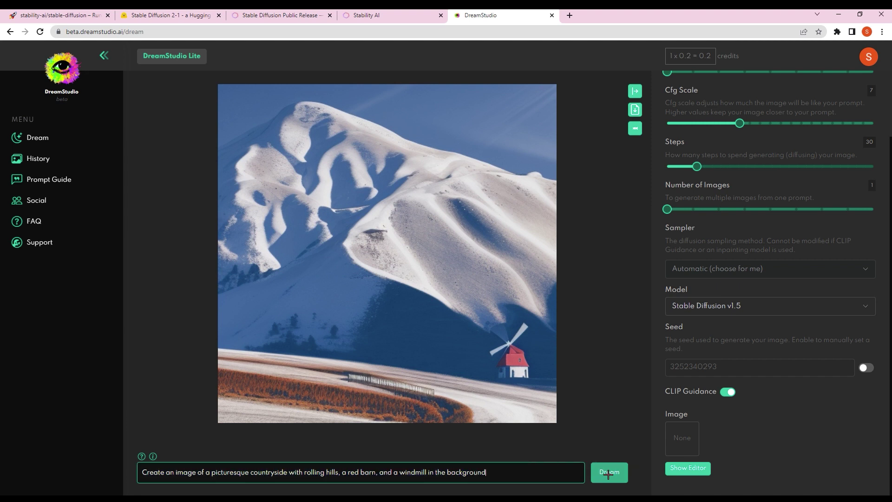